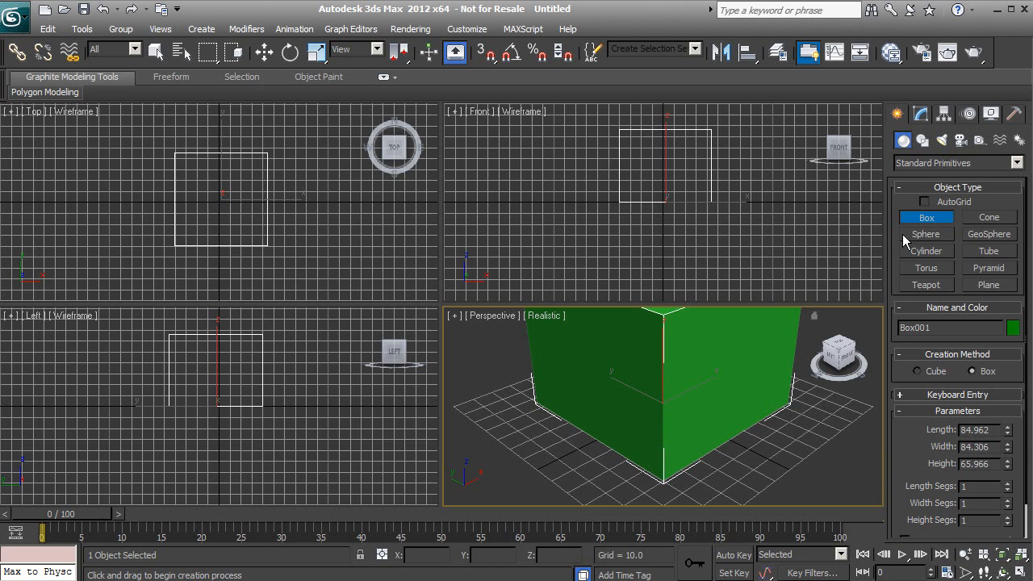
Finish creating the box and convert it to an Editable Poly
{"action": "right_click", "coordinate": [699, 419]}
{"action": "scroll", "coordinate": [694, 362], "scroll_direction": "down", "scroll_amount": 6}
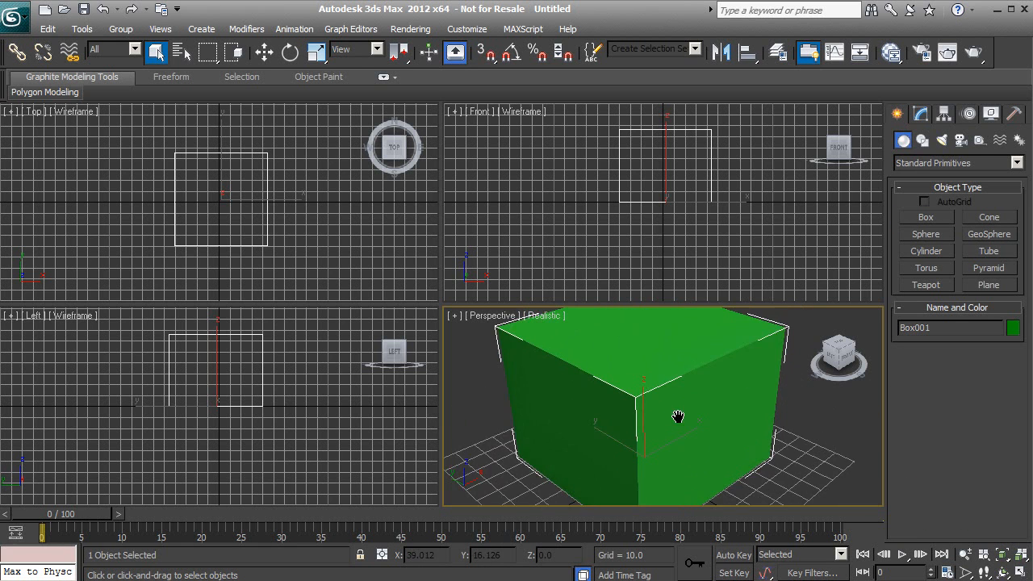
{"action": "middle_click_drag", "start_coordinate": [674, 420], "coordinate": [635, 425]}
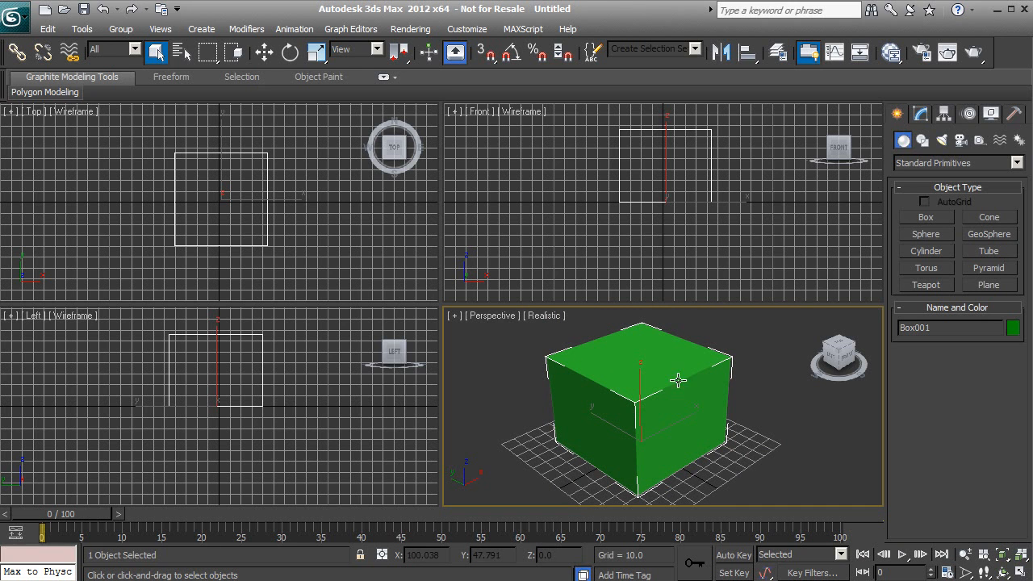
{"action": "left_click", "coordinate": [920, 114]}
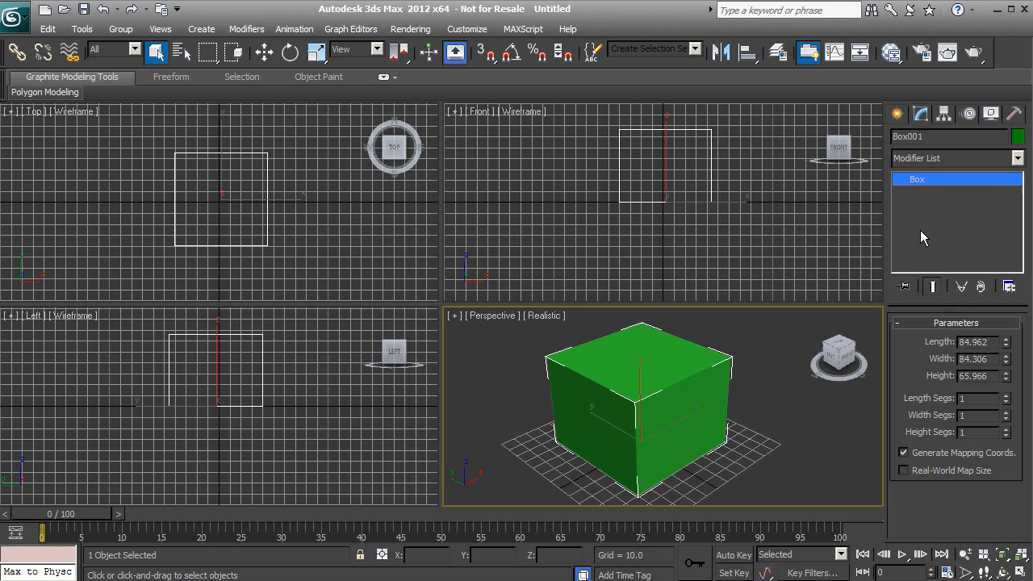
{"action": "right_click", "coordinate": [639, 395]}
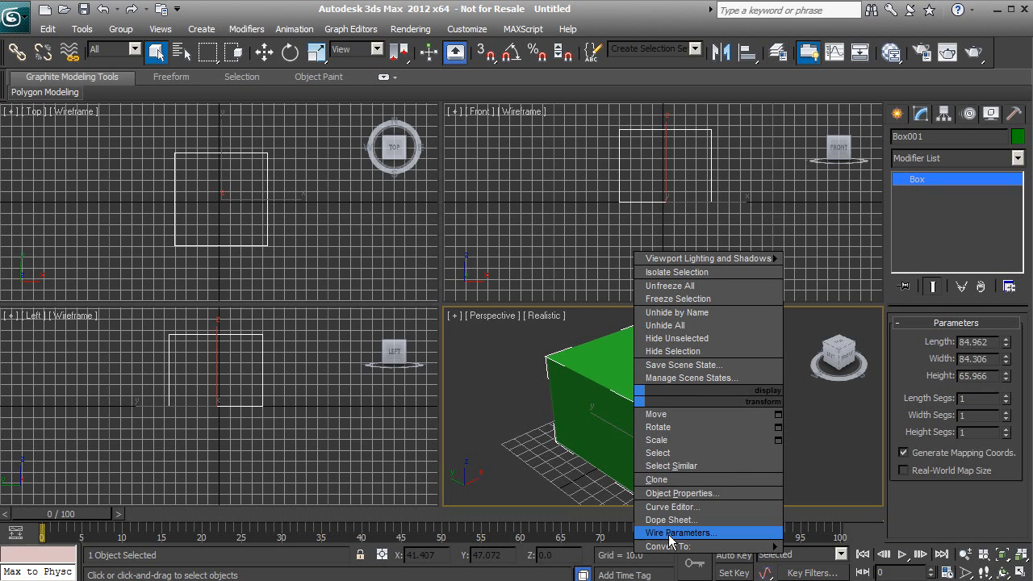
{"action": "mouse_move", "coordinate": [680, 548]}
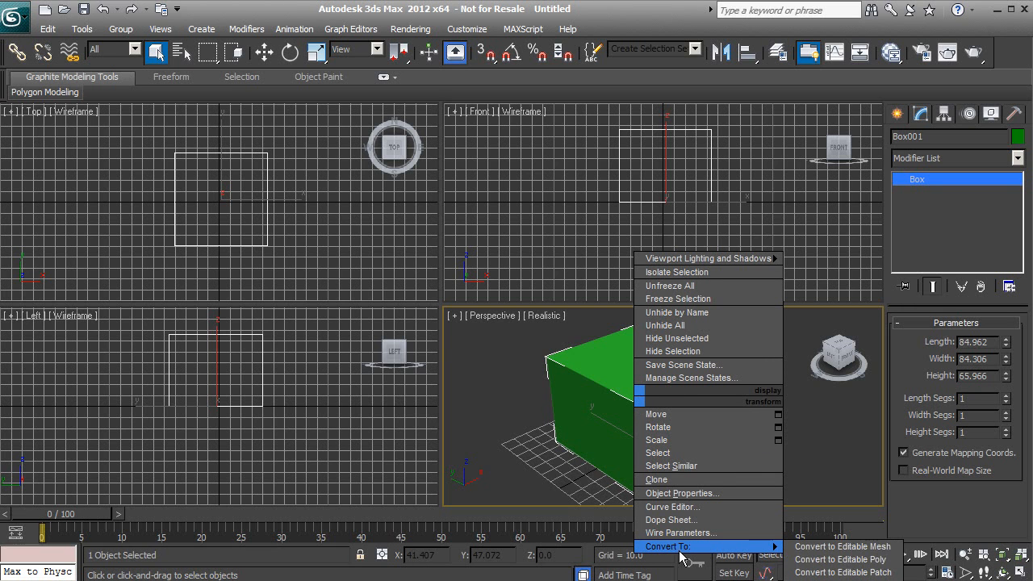
{"action": "left_click", "coordinate": [836, 563]}
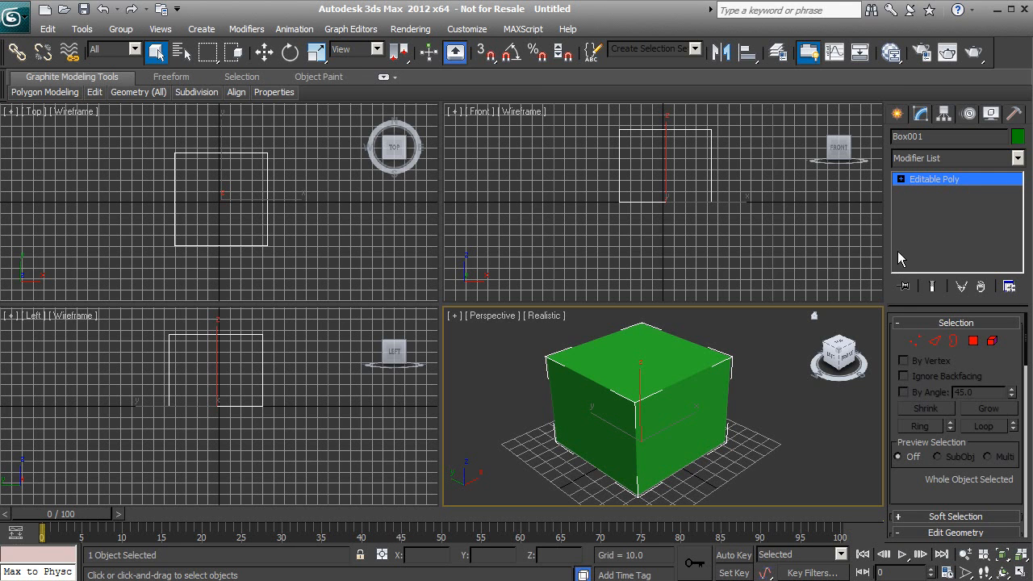
Enter the Vertex sub-object level of the Editable Poly and maximize the Perspective viewport
{"action": "left_click", "coordinate": [901, 180]}
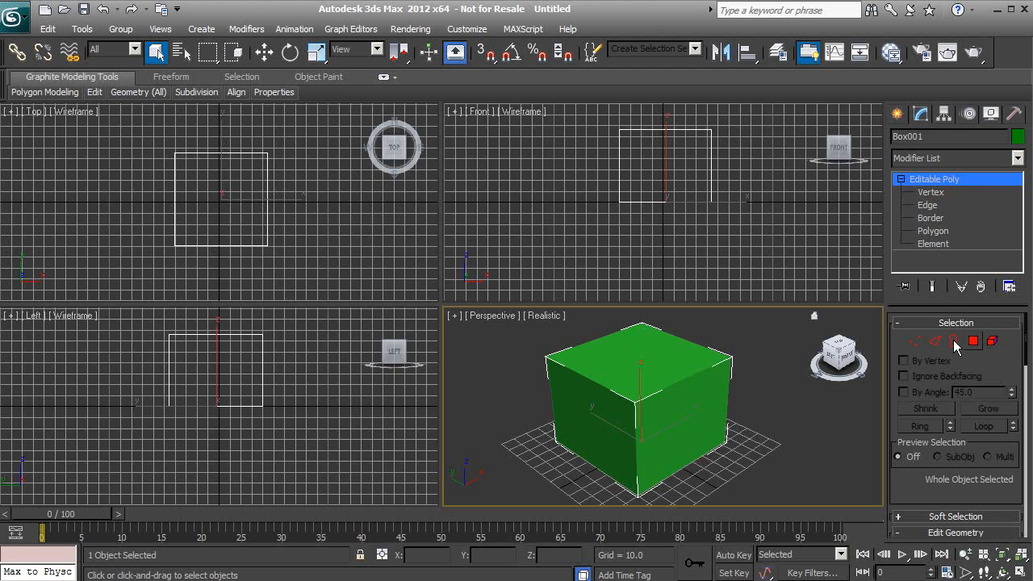
{"action": "left_click", "coordinate": [929, 194]}
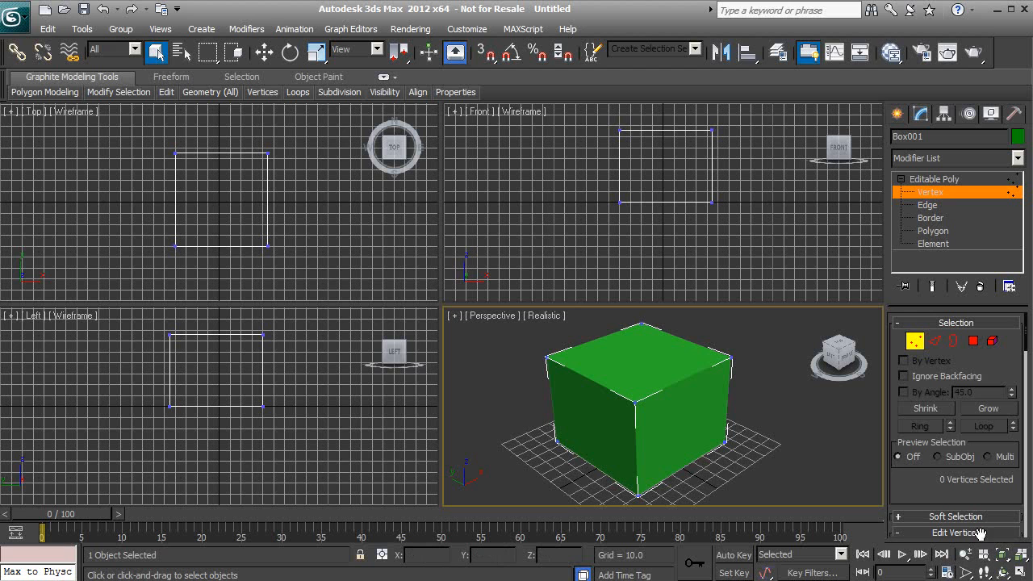
{"action": "left_click", "coordinate": [1020, 571]}
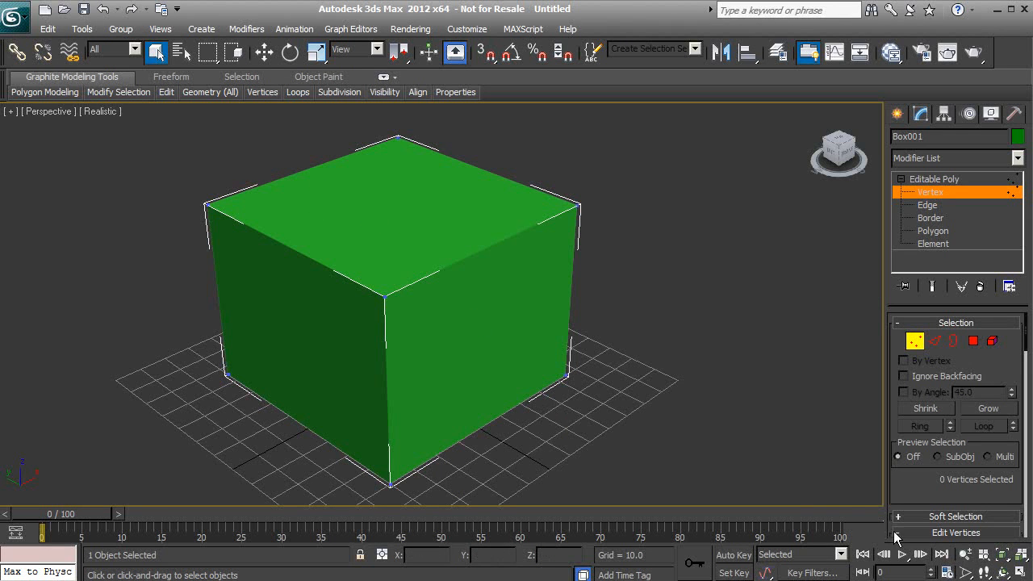
{"action": "left_click", "coordinate": [1020, 571]}
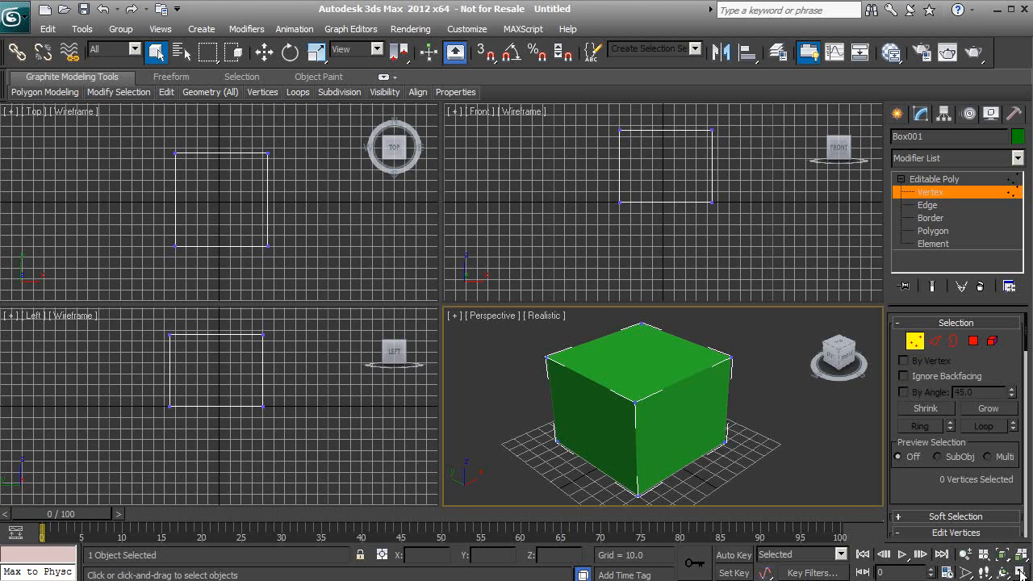
{"action": "left_click", "coordinate": [1020, 572]}
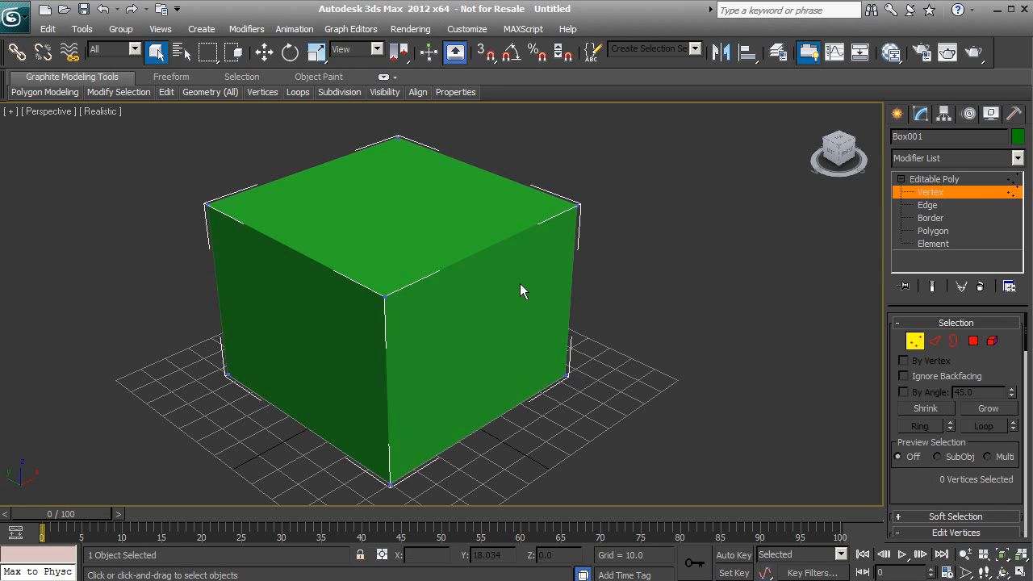
Select several top corner vertices of the box one after another
{"action": "middle_click_drag", "start_coordinate": [388, 270], "coordinate": [463, 309]}
{"action": "left_click", "coordinate": [469, 317]}
{"action": "left_click", "coordinate": [652, 223]}
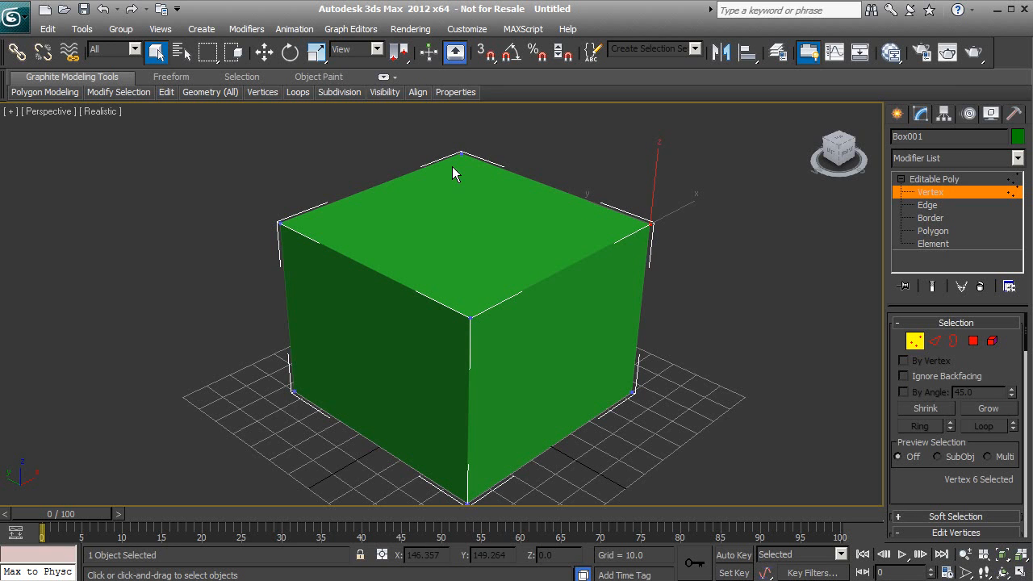
{"action": "left_click", "coordinate": [279, 222]}
Change the box's object color to the light red swatch of the 3ds Max palette
{"action": "left_click", "coordinate": [1017, 139]}
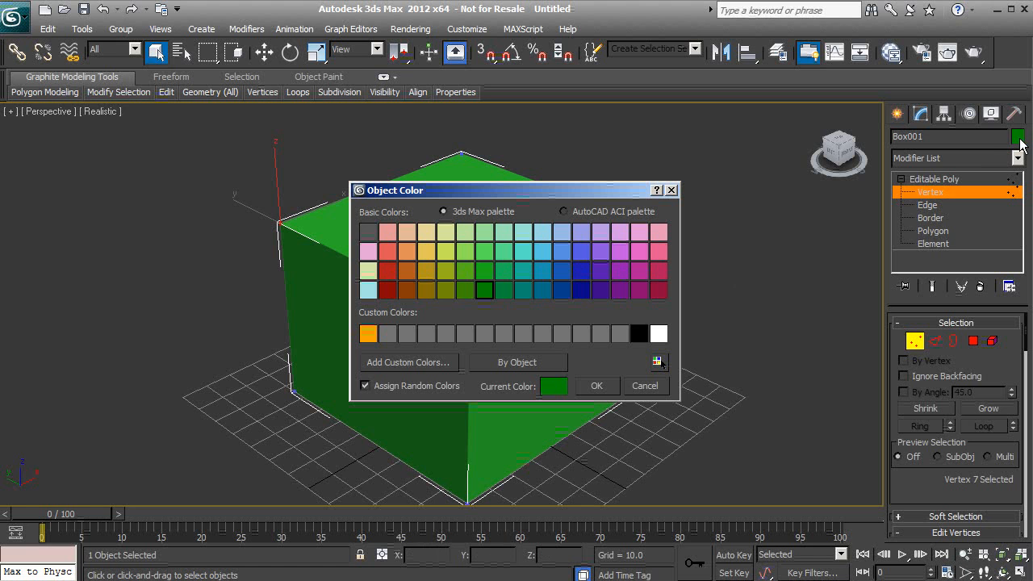
{"action": "left_click", "coordinate": [388, 251]}
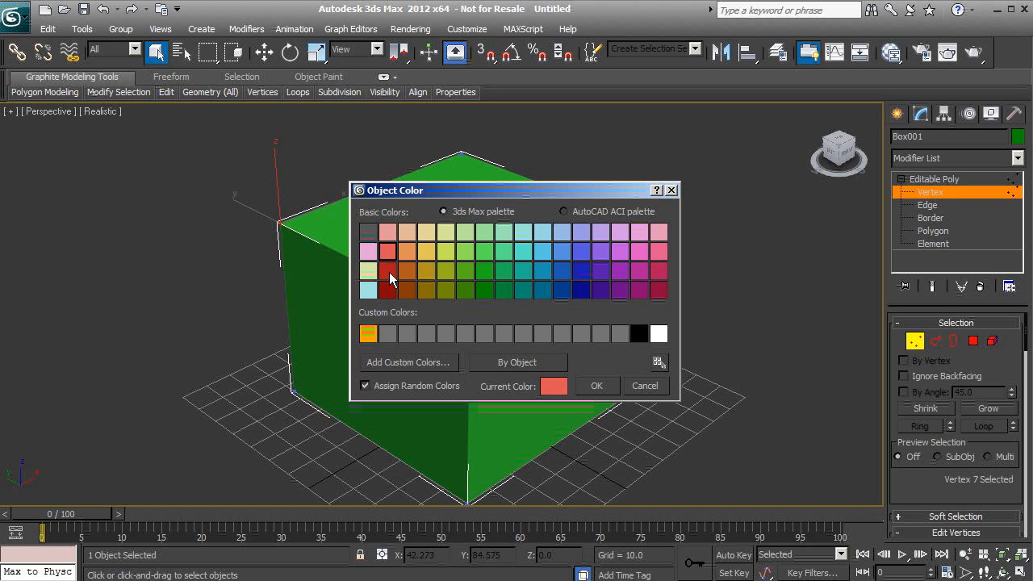
{"action": "left_click", "coordinate": [606, 386]}
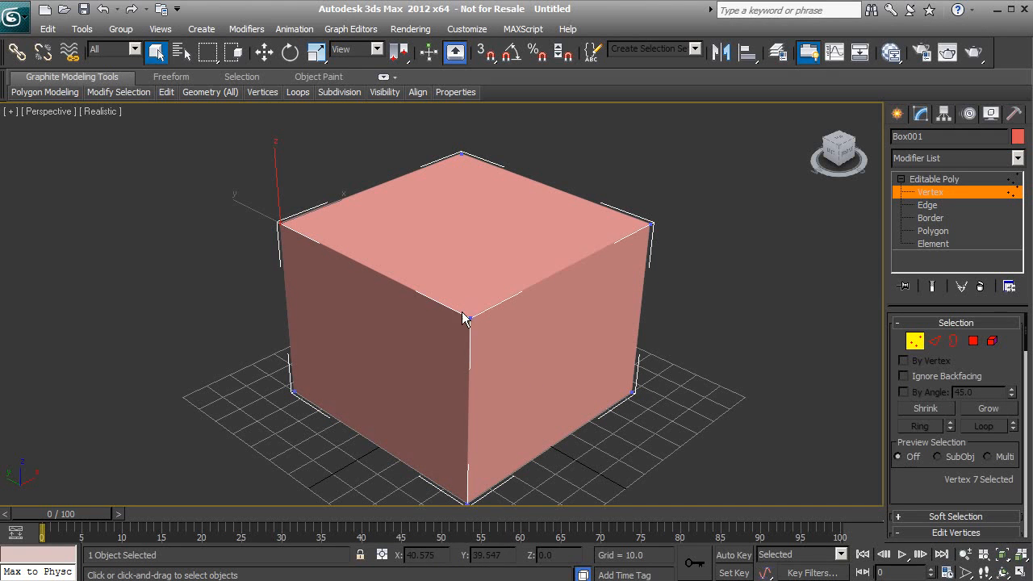
Select the box's nearest top corner vertex and raise it along Z to about 100.5
{"action": "scroll", "coordinate": [463, 282], "scroll_direction": "up", "scroll_amount": 2}
{"action": "middle_click_drag", "start_coordinate": [474, 294], "coordinate": [432, 274]}
{"action": "scroll", "coordinate": [432, 274], "scroll_direction": "down", "scroll_amount": 2}
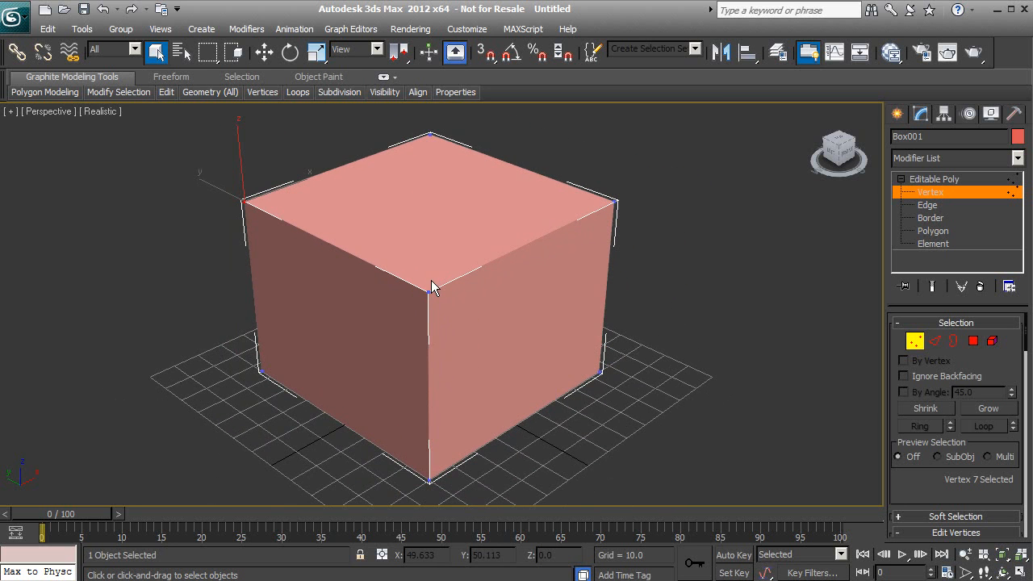
{"action": "left_click", "coordinate": [428, 291]}
{"action": "left_click", "coordinate": [265, 52]}
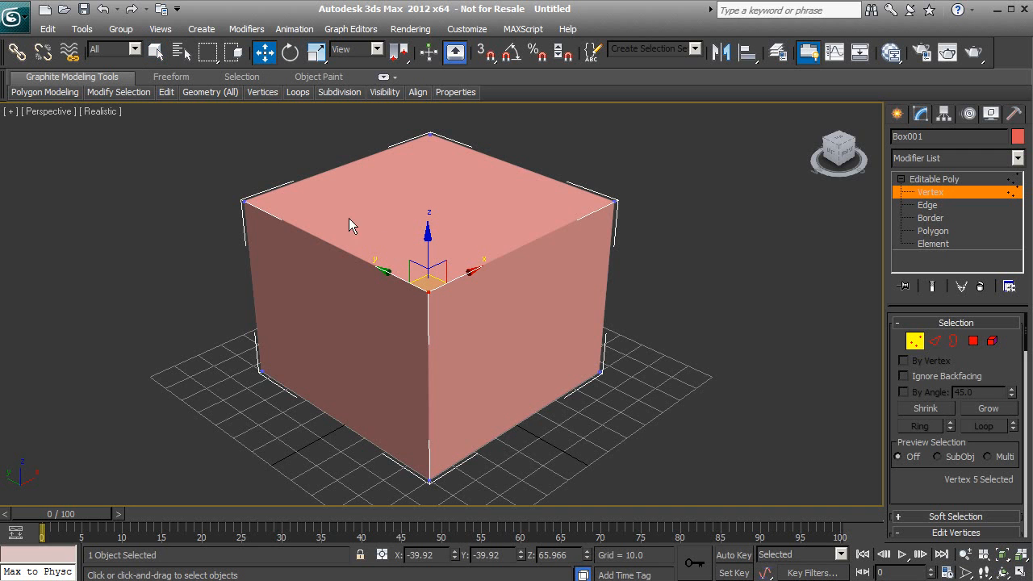
{"action": "left_click_drag", "start_coordinate": [427, 246], "coordinate": [449, 182]}
Lower the raised corner vertex along Z to about 69.2
{"action": "middle_click_drag", "start_coordinate": [534, 221], "coordinate": [456, 242], "text": "alt"}
{"action": "middle_click_drag", "start_coordinate": [432, 276], "coordinate": [484, 263], "text": "alt"}
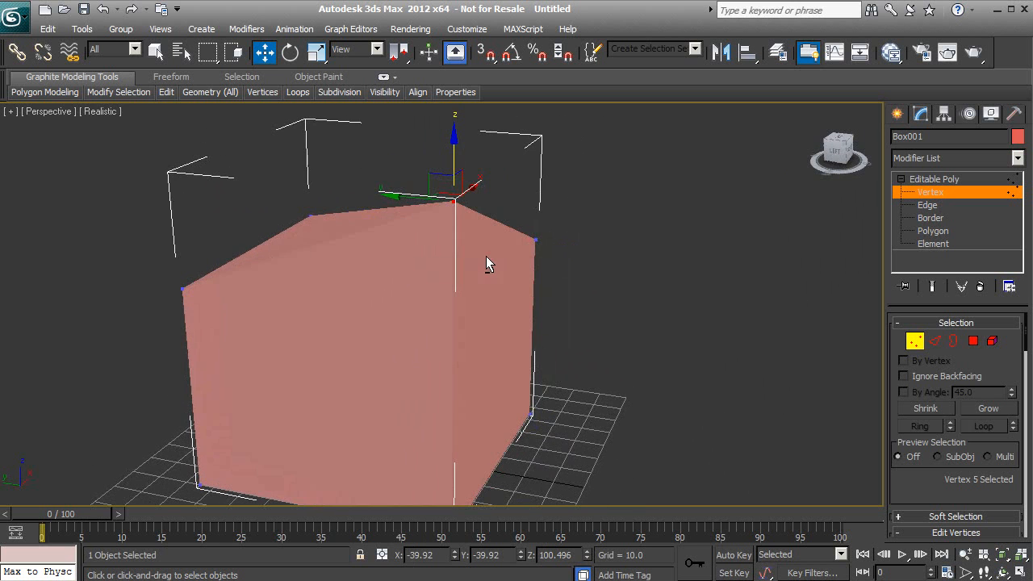
{"action": "left_click_drag", "start_coordinate": [455, 155], "coordinate": [449, 266]}
{"action": "middle_click_drag", "start_coordinate": [449, 266], "coordinate": [450, 315], "text": "alt"}
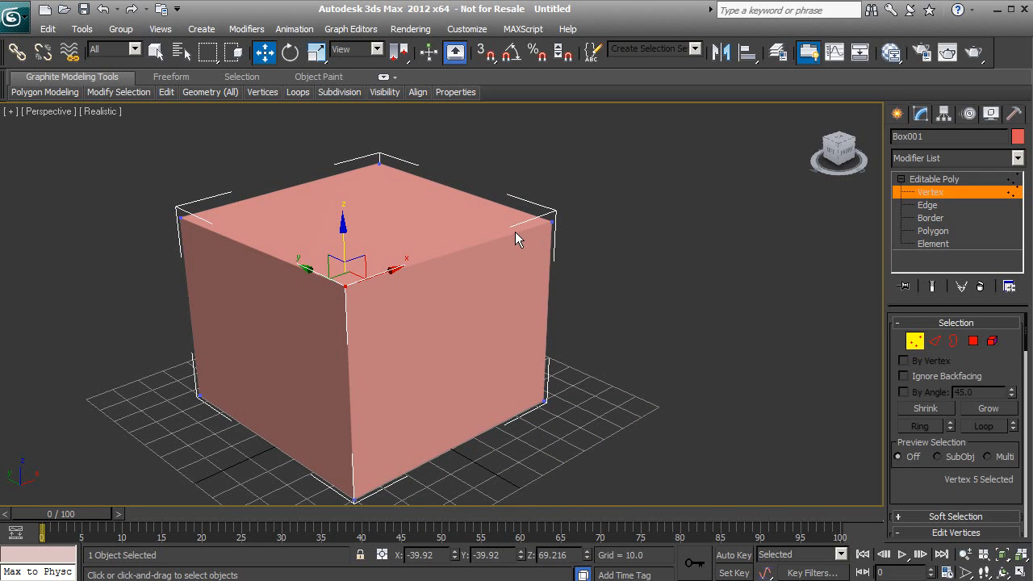
Turn on Edged Faces display in the Perspective viewport and switch to the Edge sub-object level
{"action": "left_click", "coordinate": [108, 114]}
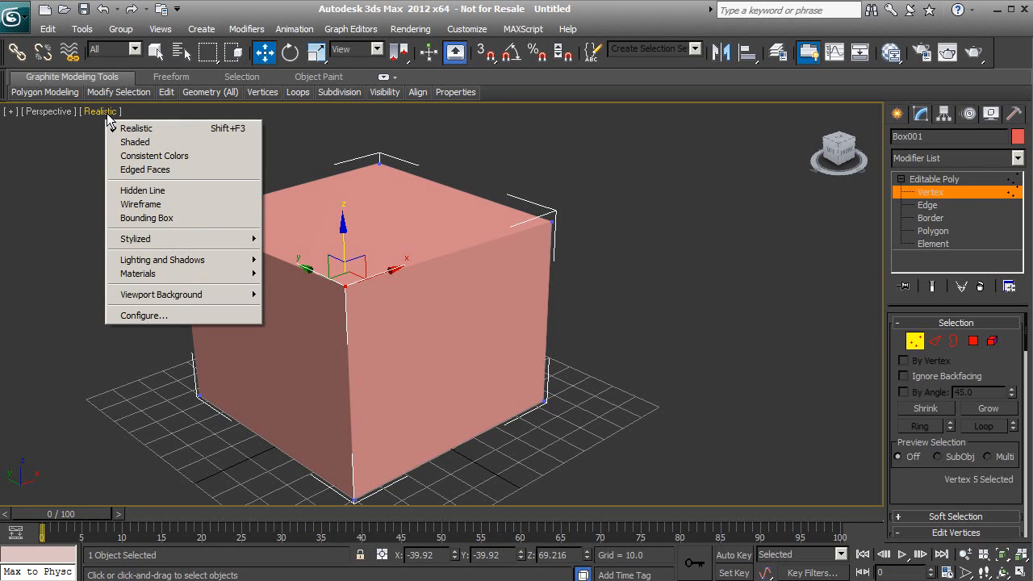
{"action": "left_click", "coordinate": [130, 172]}
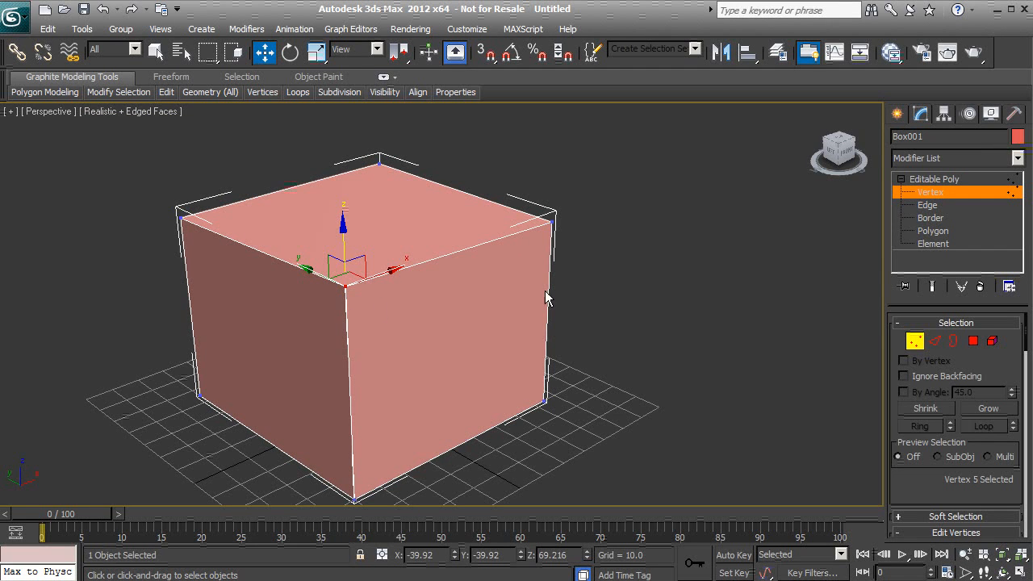
{"action": "left_click", "coordinate": [926, 205]}
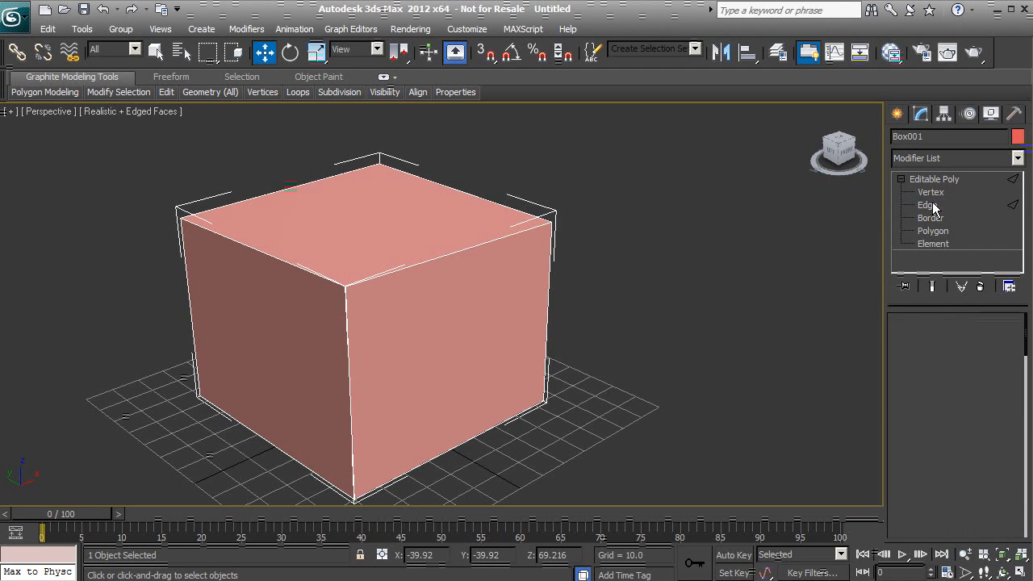
Select the top edge of the box's front side and raise it along Z to about 101.8
{"action": "left_click", "coordinate": [450, 254]}
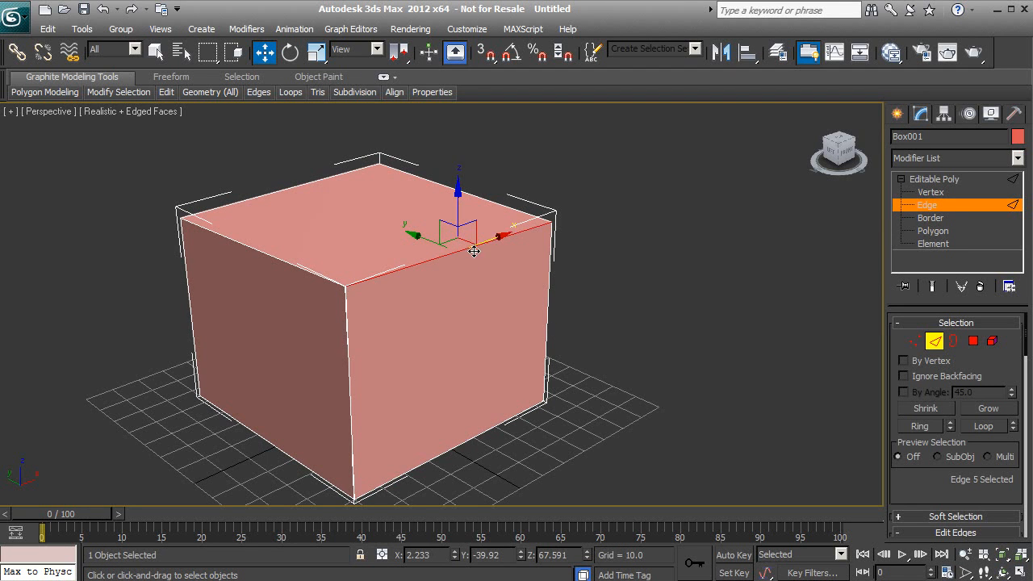
{"action": "middle_click_drag", "start_coordinate": [435, 248], "coordinate": [433, 282]}
{"action": "scroll", "coordinate": [433, 282], "scroll_direction": "up", "scroll_amount": 1}
{"action": "left_click_drag", "start_coordinate": [463, 243], "coordinate": [403, 120]}
{"action": "scroll", "coordinate": [346, 185], "scroll_direction": "up", "scroll_amount": 1}
{"action": "scroll", "coordinate": [271, 235], "scroll_direction": "up", "scroll_amount": 1}
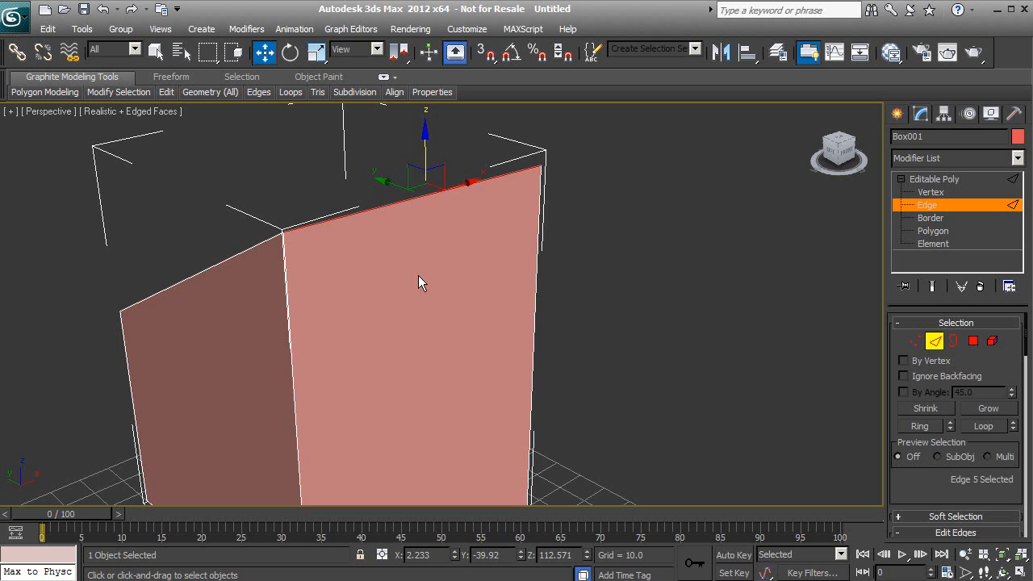
{"action": "middle_click_drag", "start_coordinate": [321, 284], "coordinate": [375, 266], "text": "alt"}
{"action": "left_click_drag", "start_coordinate": [375, 266], "coordinate": [365, 182]}
{"action": "middle_click_drag", "start_coordinate": [409, 258], "coordinate": [315, 307], "text": "alt"}
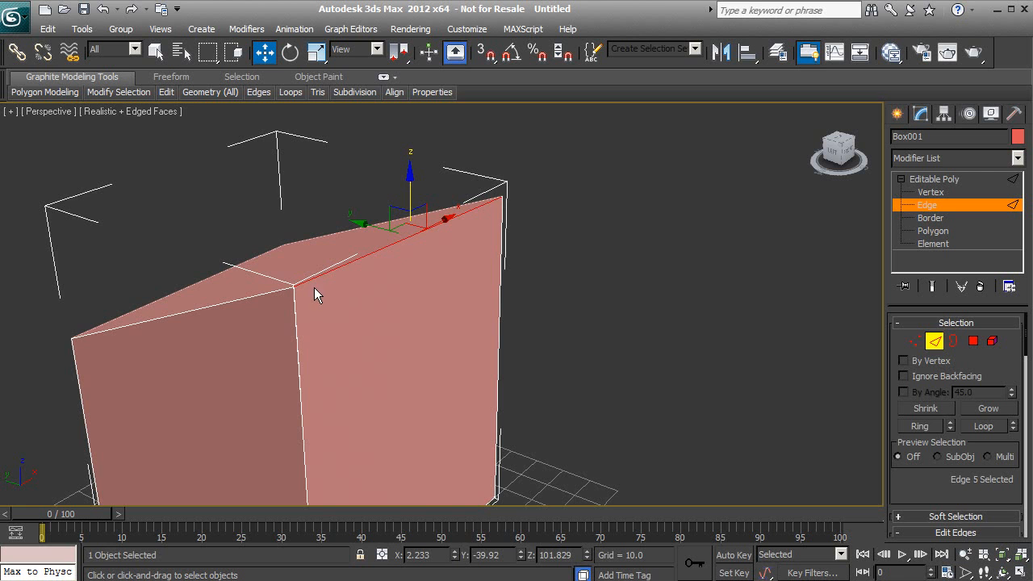
{"action": "middle_click_drag", "start_coordinate": [315, 288], "coordinate": [260, 280], "text": "alt"}
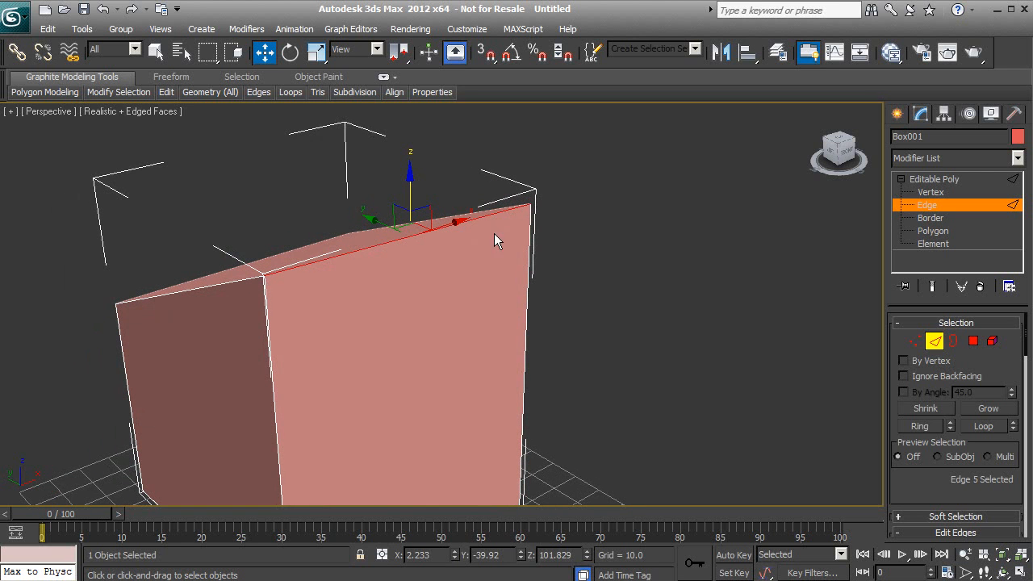
{"action": "middle_click_drag", "start_coordinate": [342, 285], "coordinate": [353, 289], "text": "alt"}
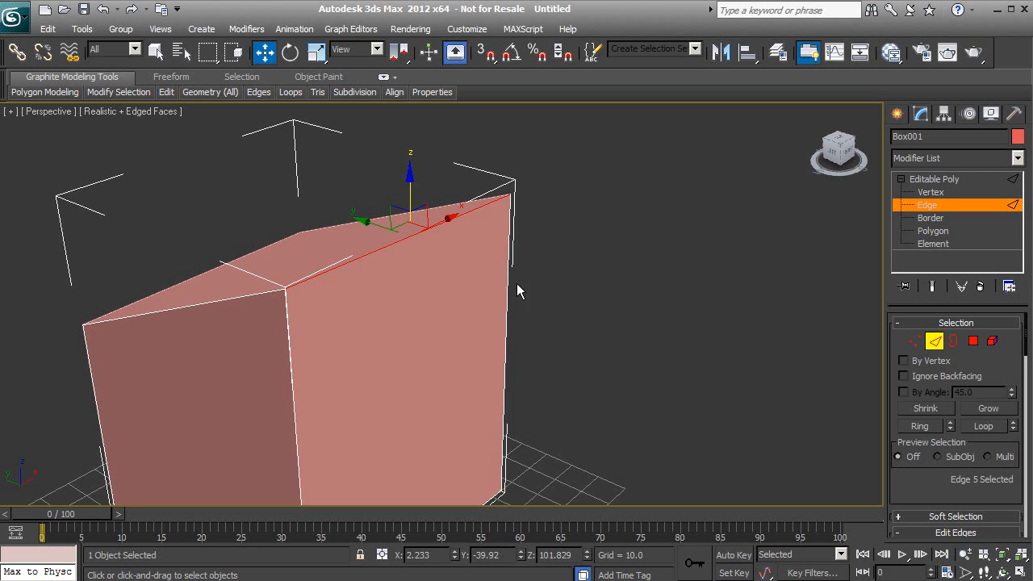
At the Polygon level, select the box's front face and move it to about X 29.0, Z 52.2
{"action": "left_click", "coordinate": [936, 233]}
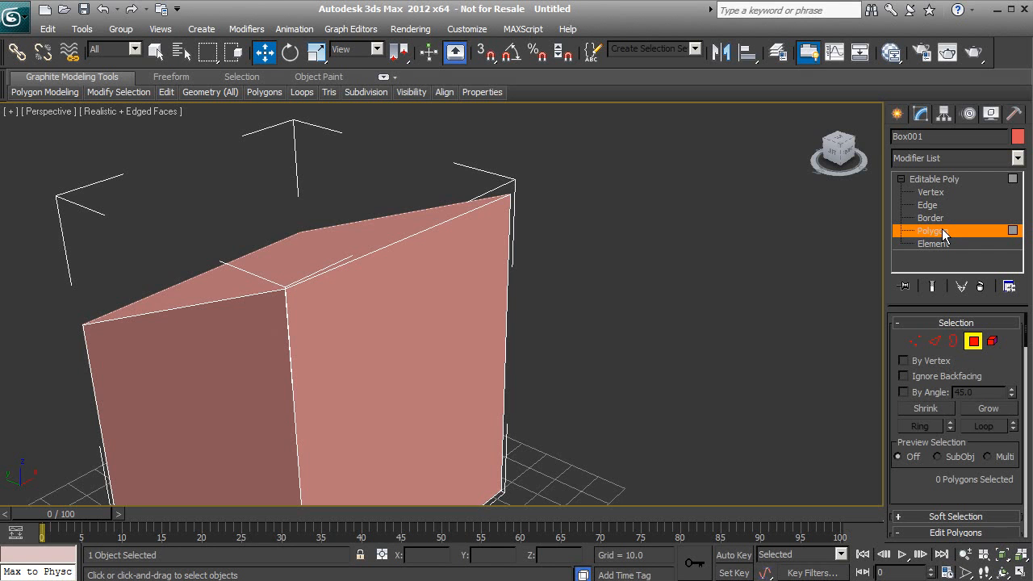
{"action": "middle_click_drag", "start_coordinate": [490, 355], "coordinate": [507, 320]}
{"action": "scroll", "coordinate": [507, 330], "scroll_direction": "down", "scroll_amount": 2}
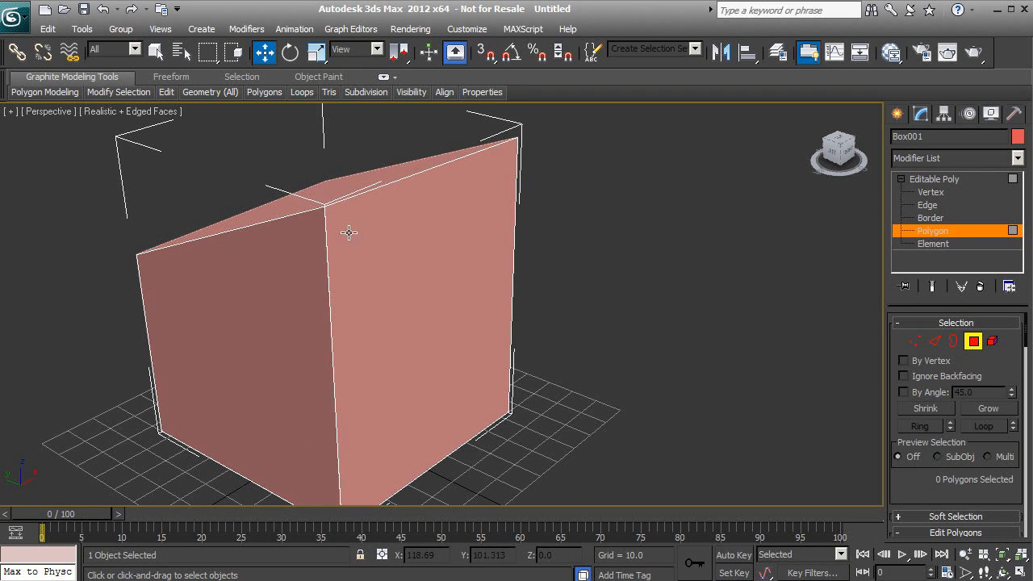
{"action": "left_click", "coordinate": [399, 294]}
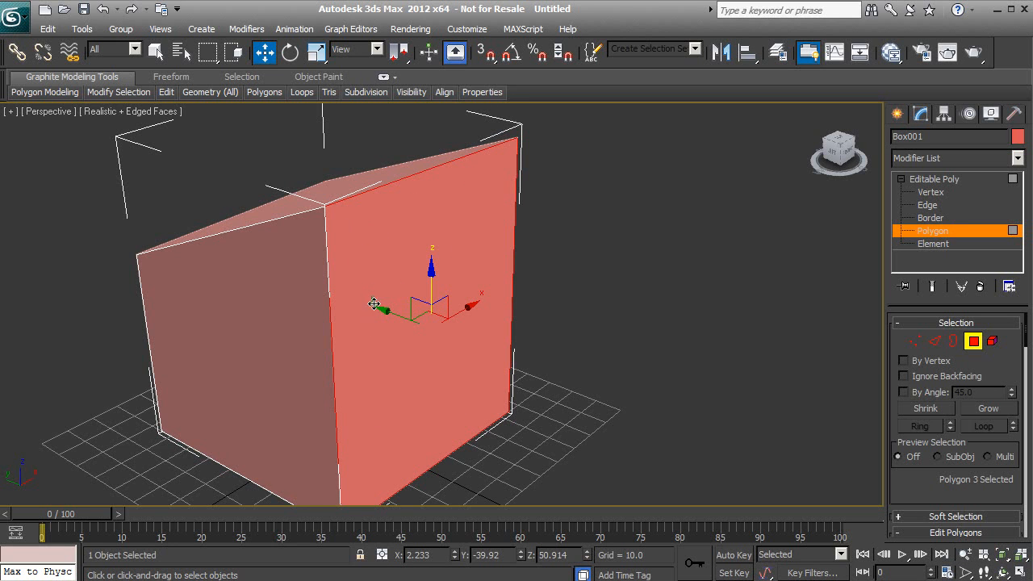
{"action": "middle_click_drag", "start_coordinate": [389, 322], "coordinate": [371, 360], "text": "alt"}
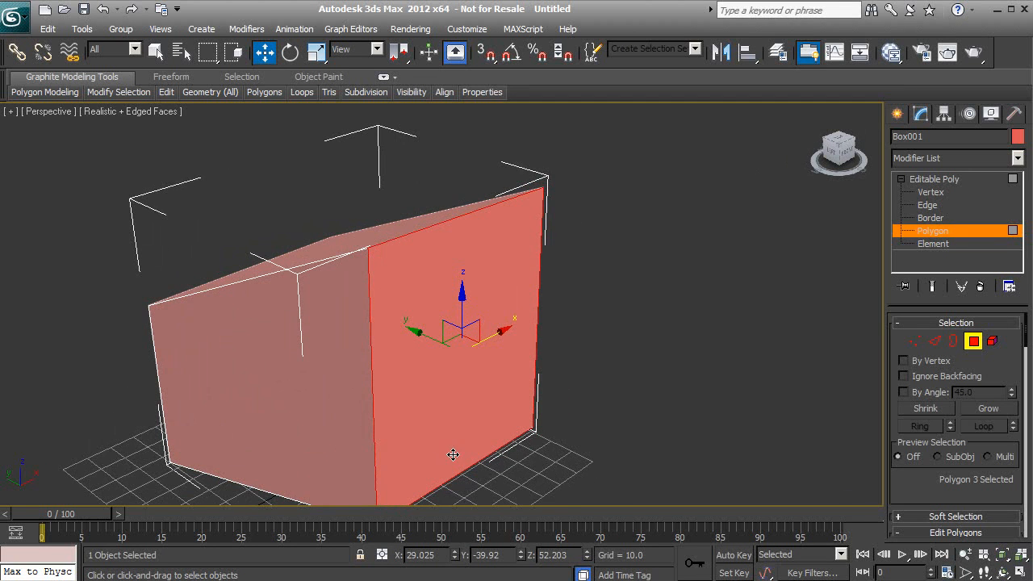
{"action": "middle_click_drag", "start_coordinate": [380, 385], "coordinate": [401, 405], "text": "alt"}
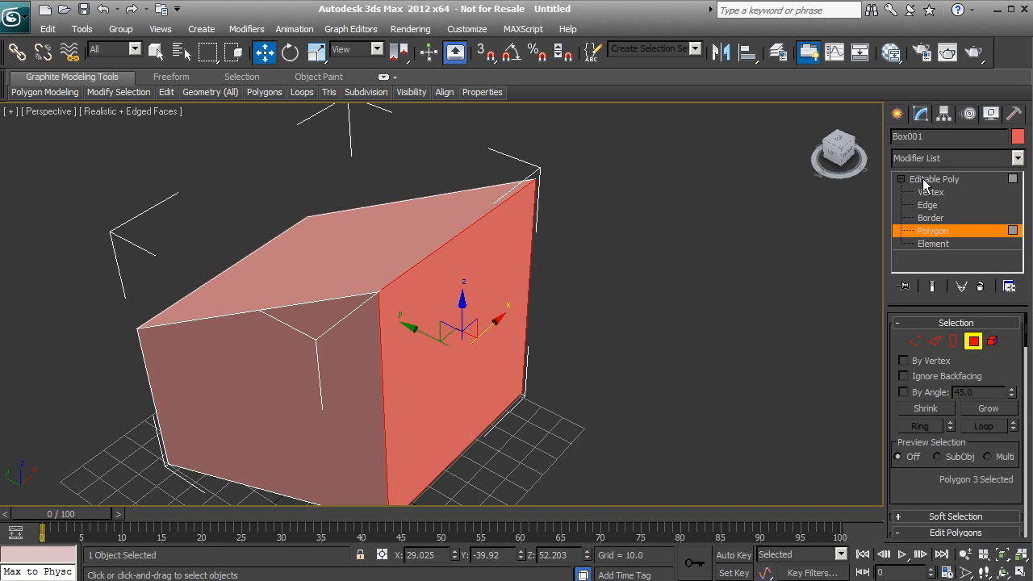
{"action": "middle_click_drag", "start_coordinate": [460, 367], "coordinate": [474, 324]}
{"action": "scroll", "coordinate": [478, 324], "scroll_direction": "down", "scroll_amount": 1}
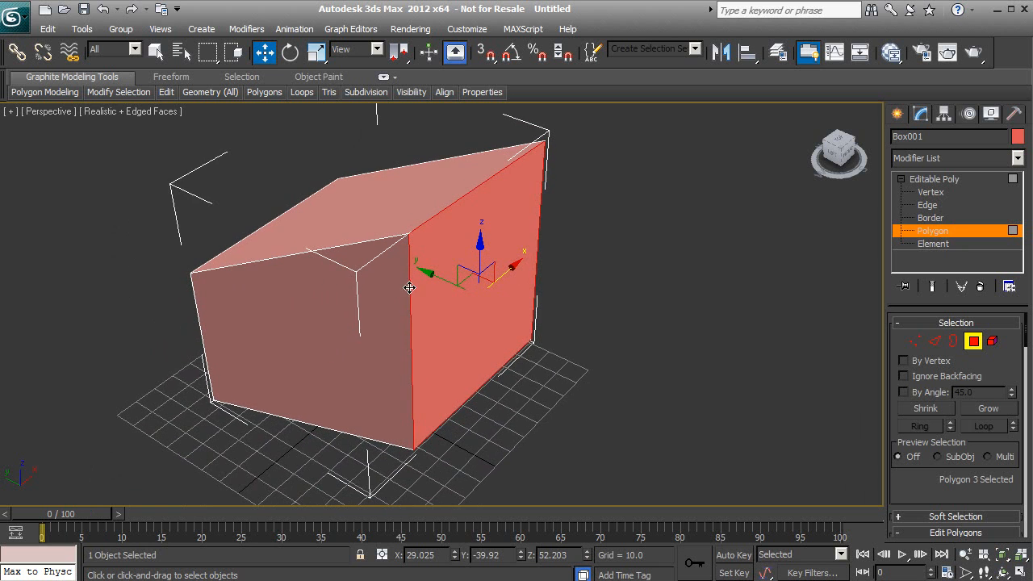